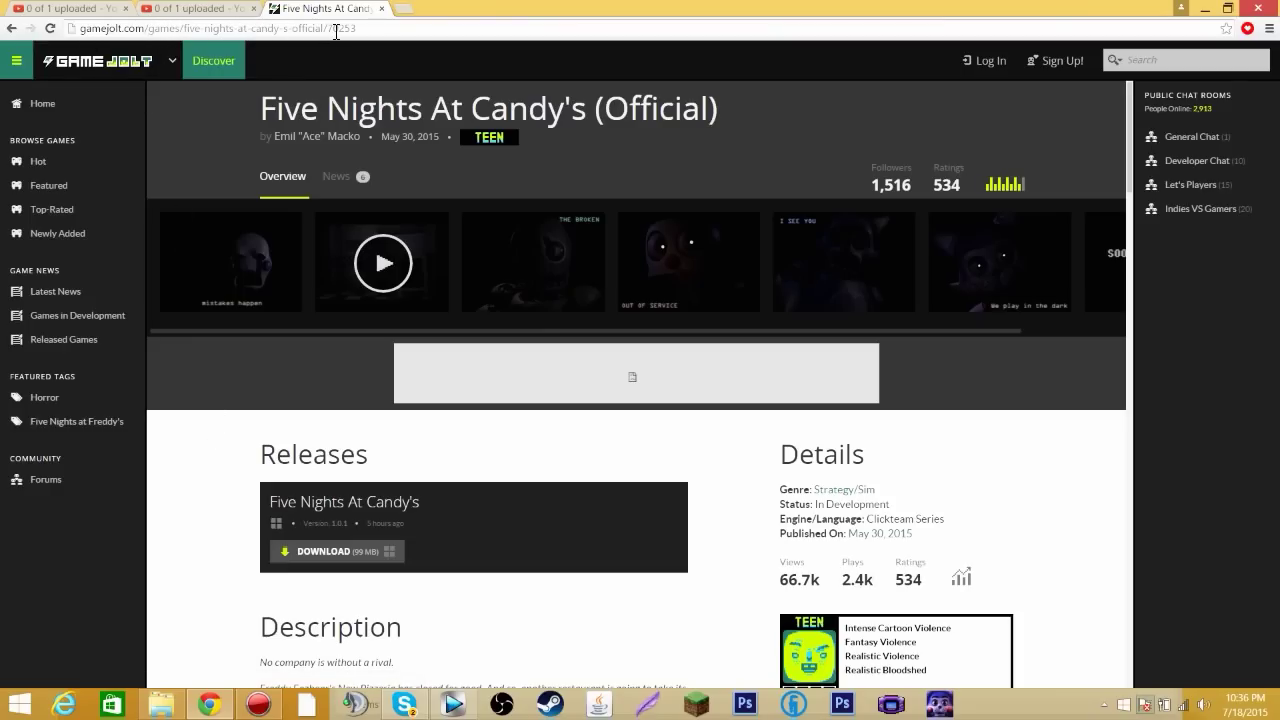
# Step: Start the 99 MB Five Nights At Candy's release download from Game Jolt and open Downloads
pyautogui.moveTo(358, 30); pyautogui.dragTo(78, 28)
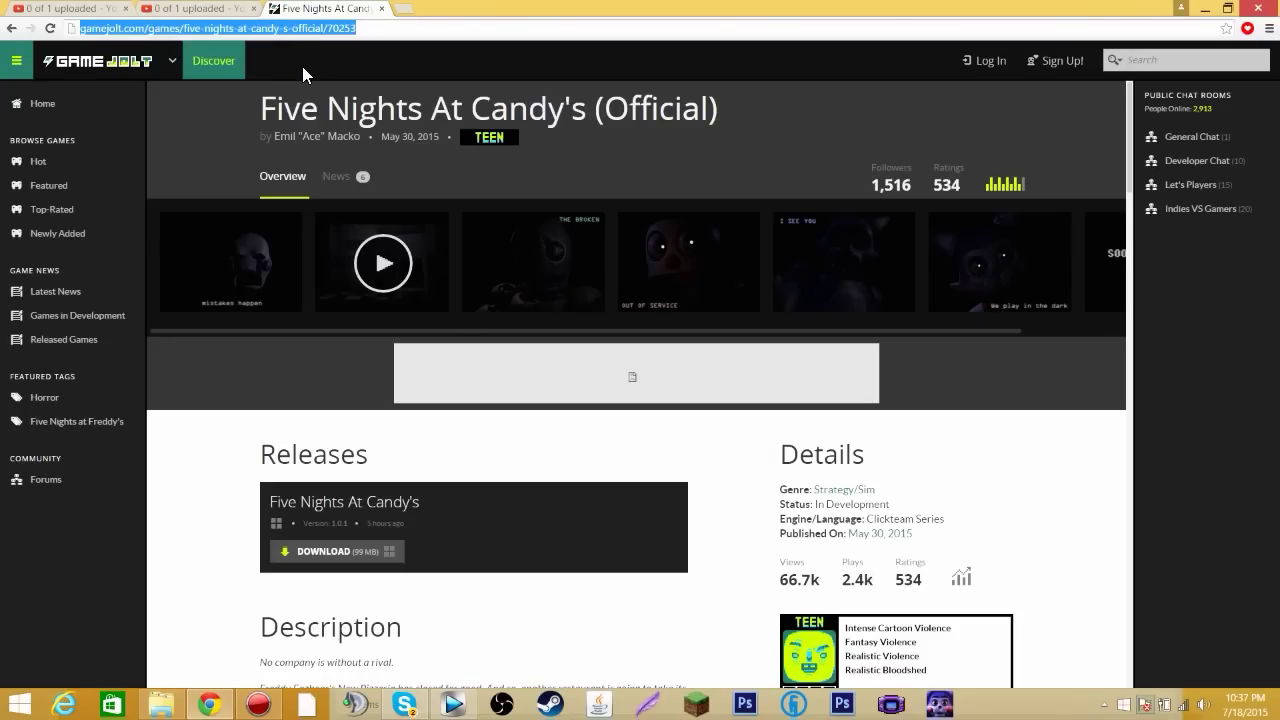
pyautogui.click(293, 561)
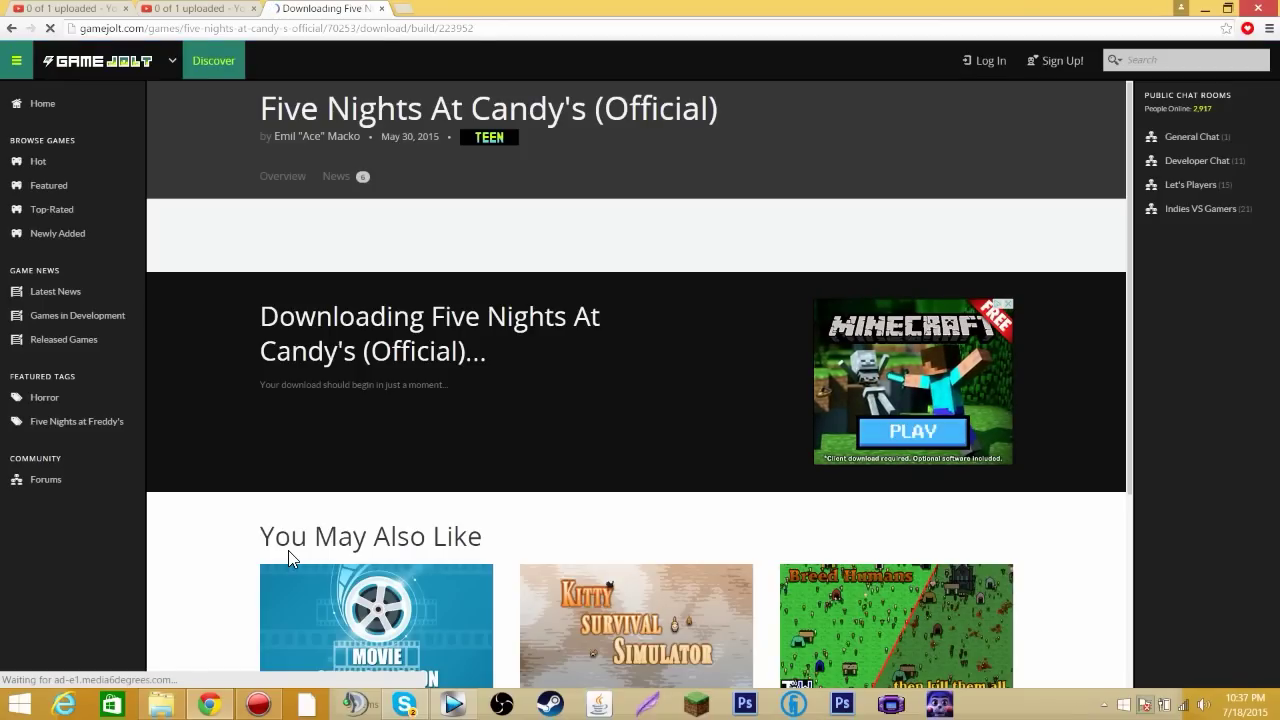
pyautogui.click(163, 706)
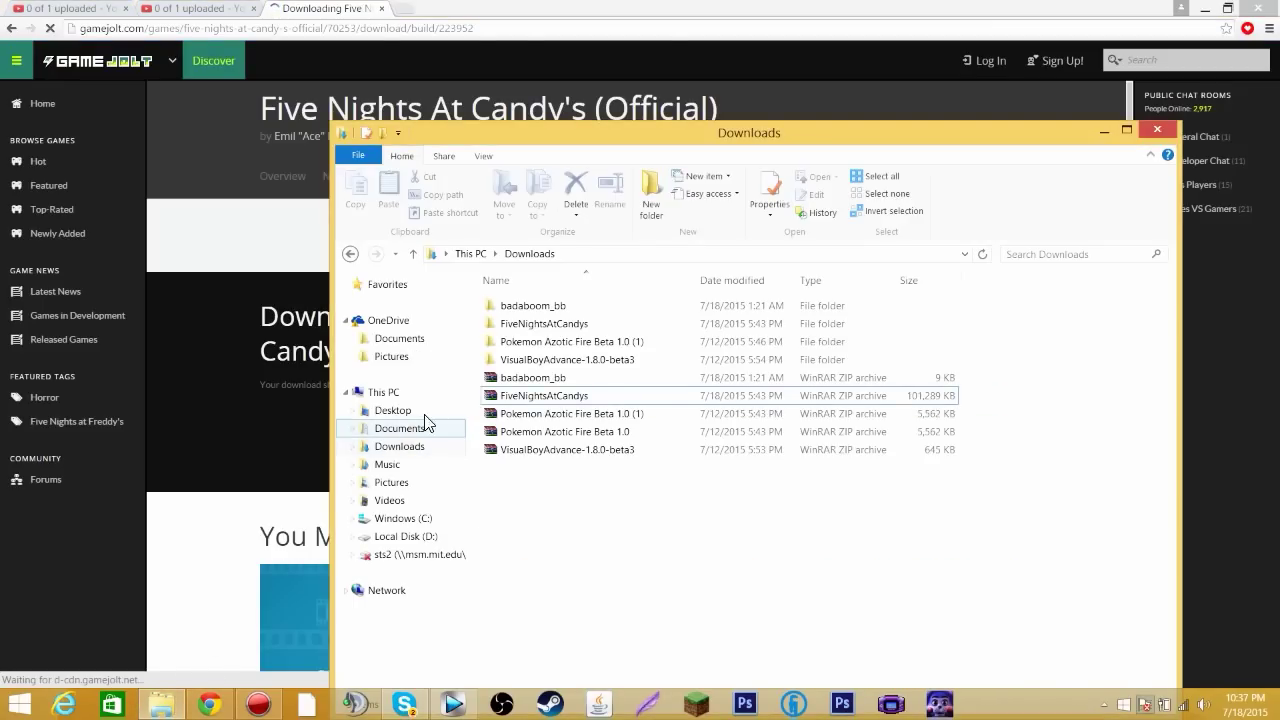
# Step: Select the FiveNightsAtCandys ZIP archive in the Downloads folder
pyautogui.click(515, 400)
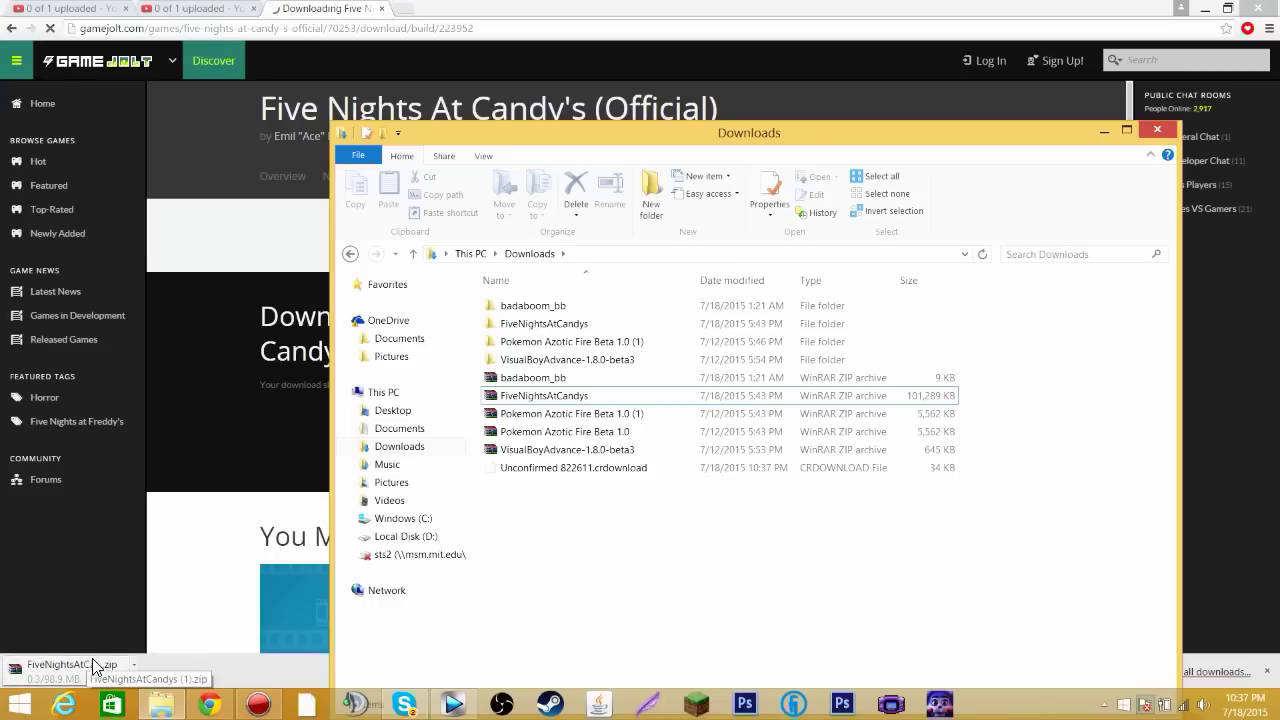
pyautogui.click(492, 400)
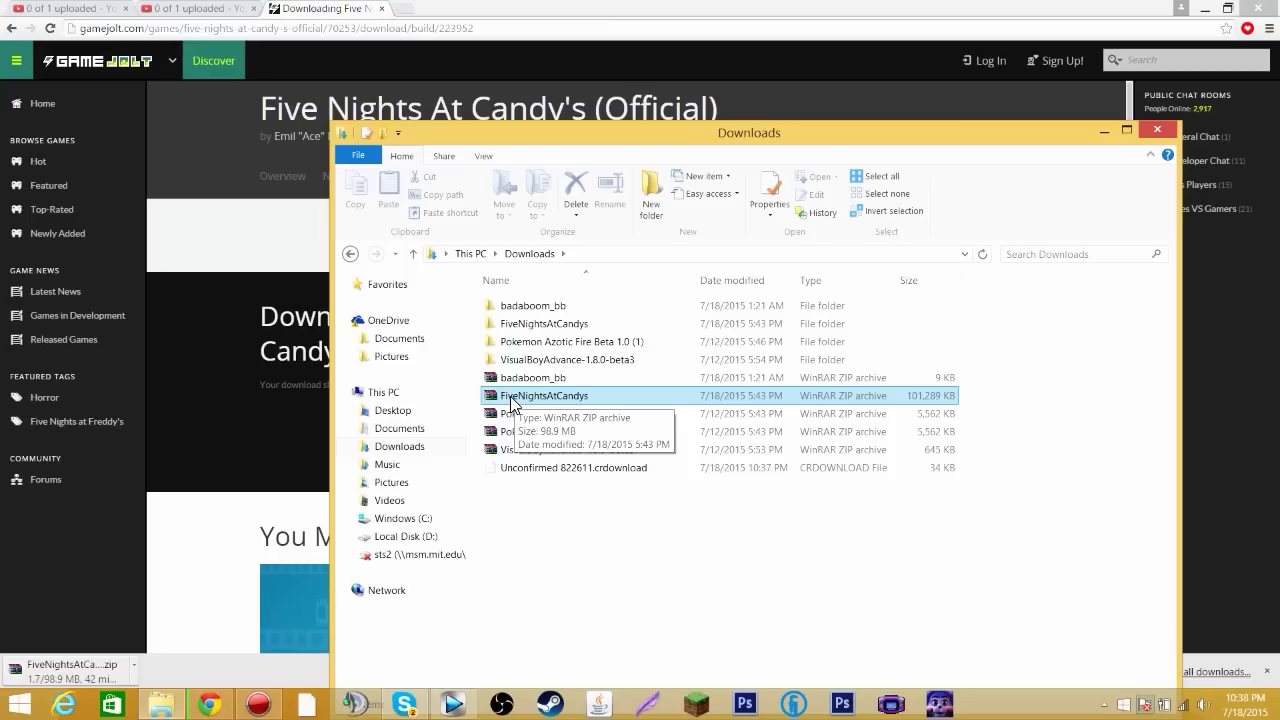
# Step: Extract the ZIP with WinRAR to the default FiveNightsAtCandys folder, dismissing the README replace prompt
pyautogui.rightClick(528, 396)
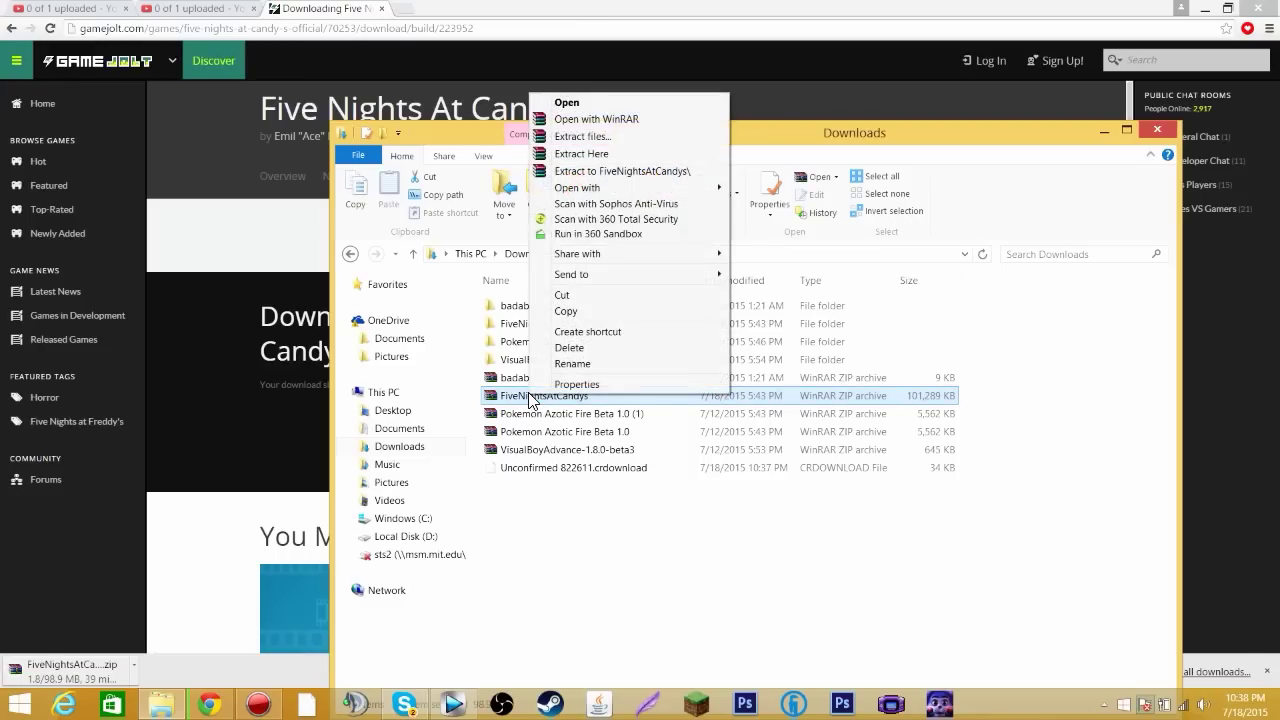
pyautogui.click(596, 135)
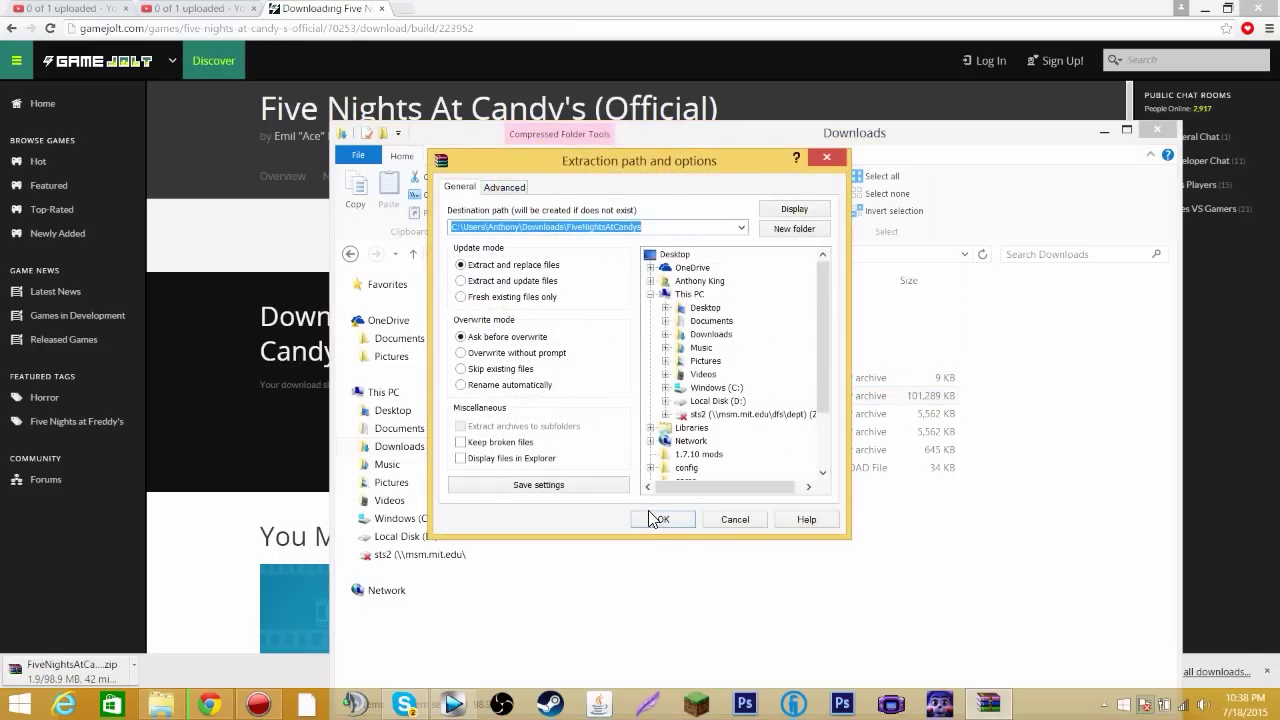
pyautogui.click(650, 515)
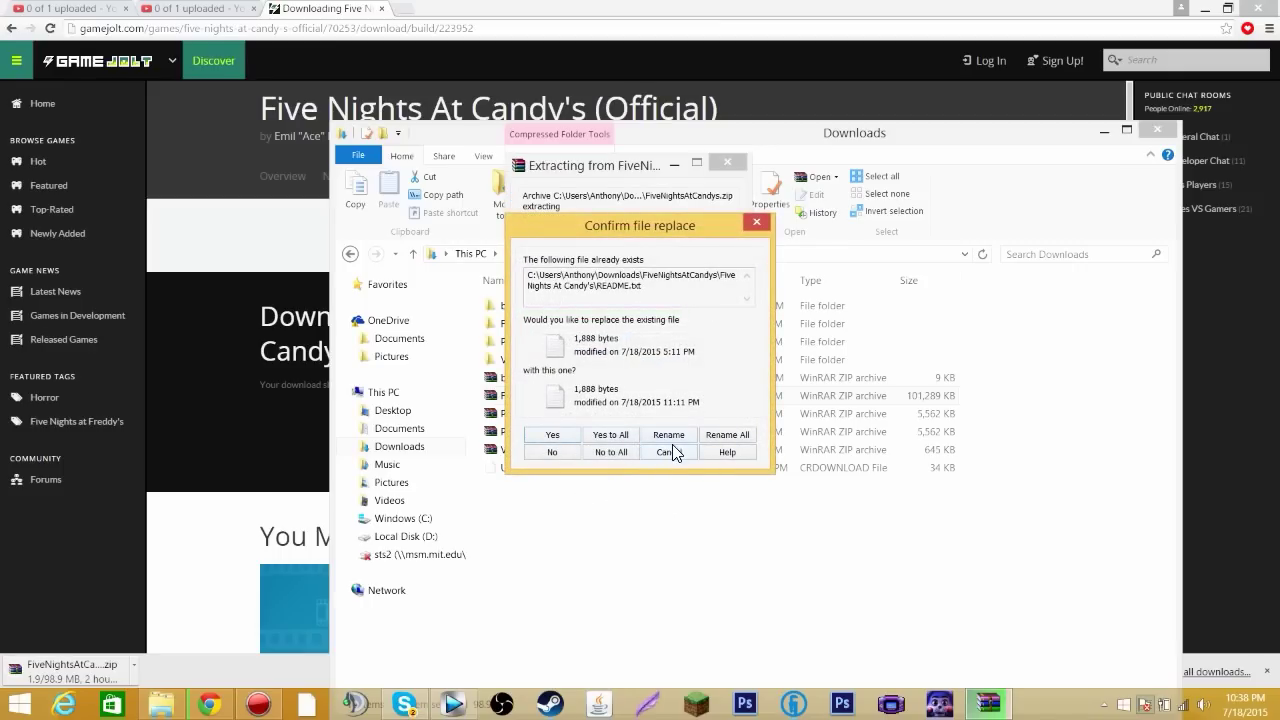
pyautogui.click(714, 434)
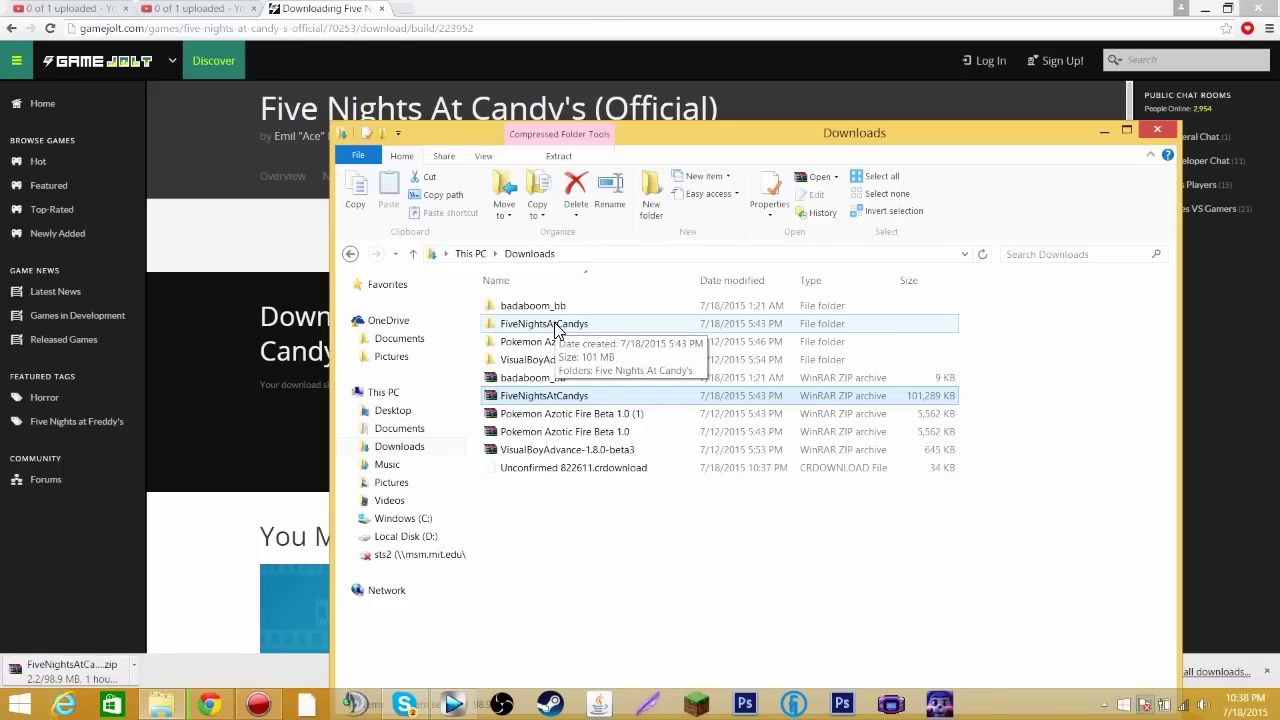
# Step: Browse into the extracted FiveNightsAtCandys and Five Nights At Candy's folders and back to Downloads
pyautogui.doubleClick(556, 330)
pyautogui.doubleClick(557, 313)
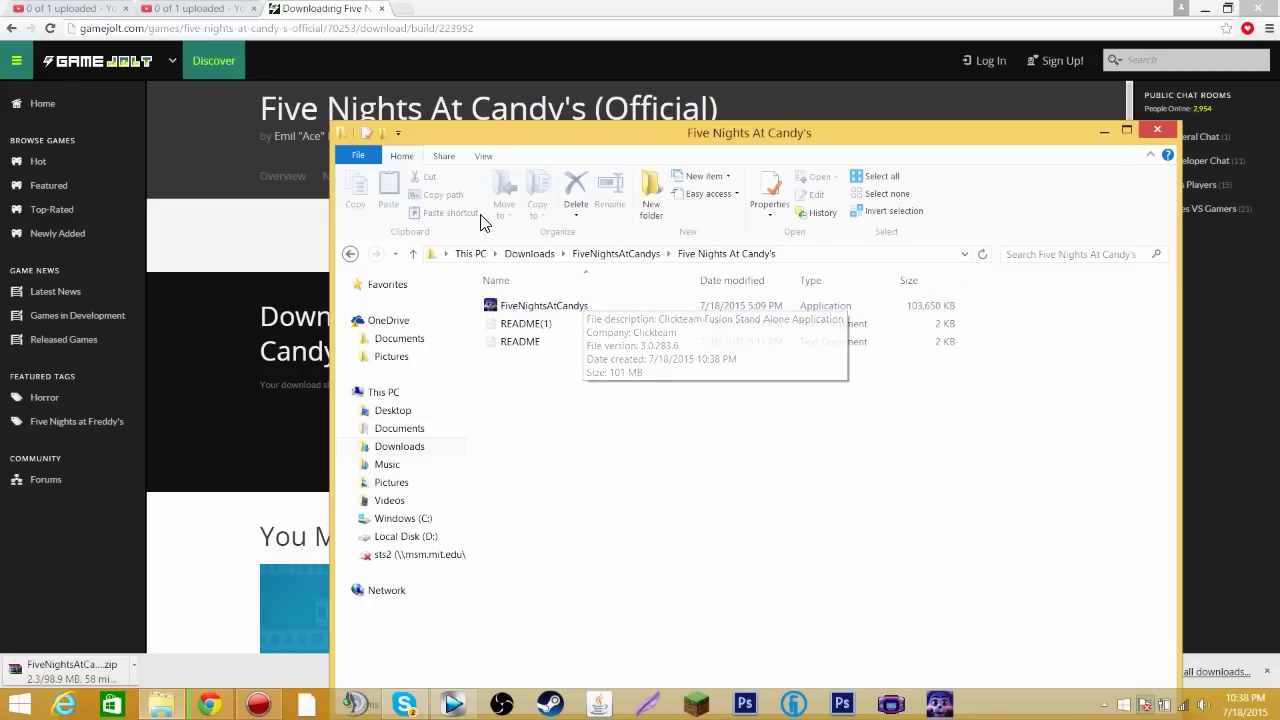
pyautogui.click(350, 253)
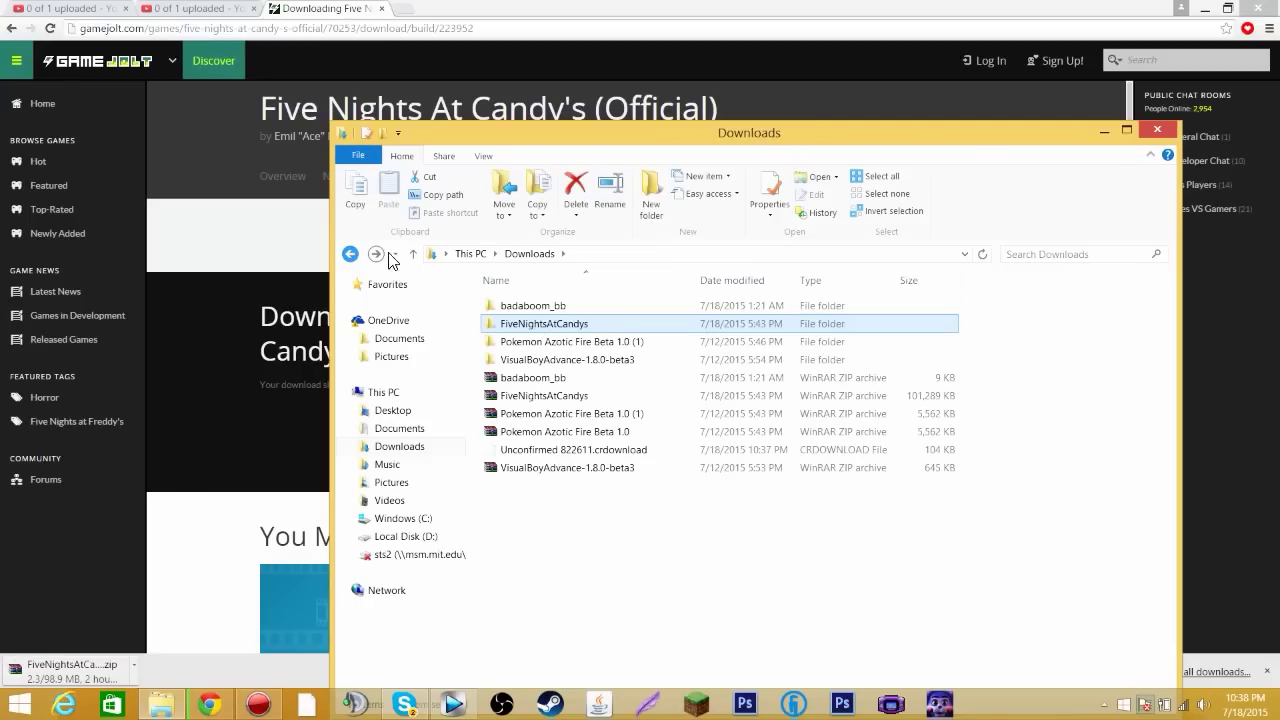
pyautogui.doubleClick(530, 324)
pyautogui.doubleClick(512, 306)
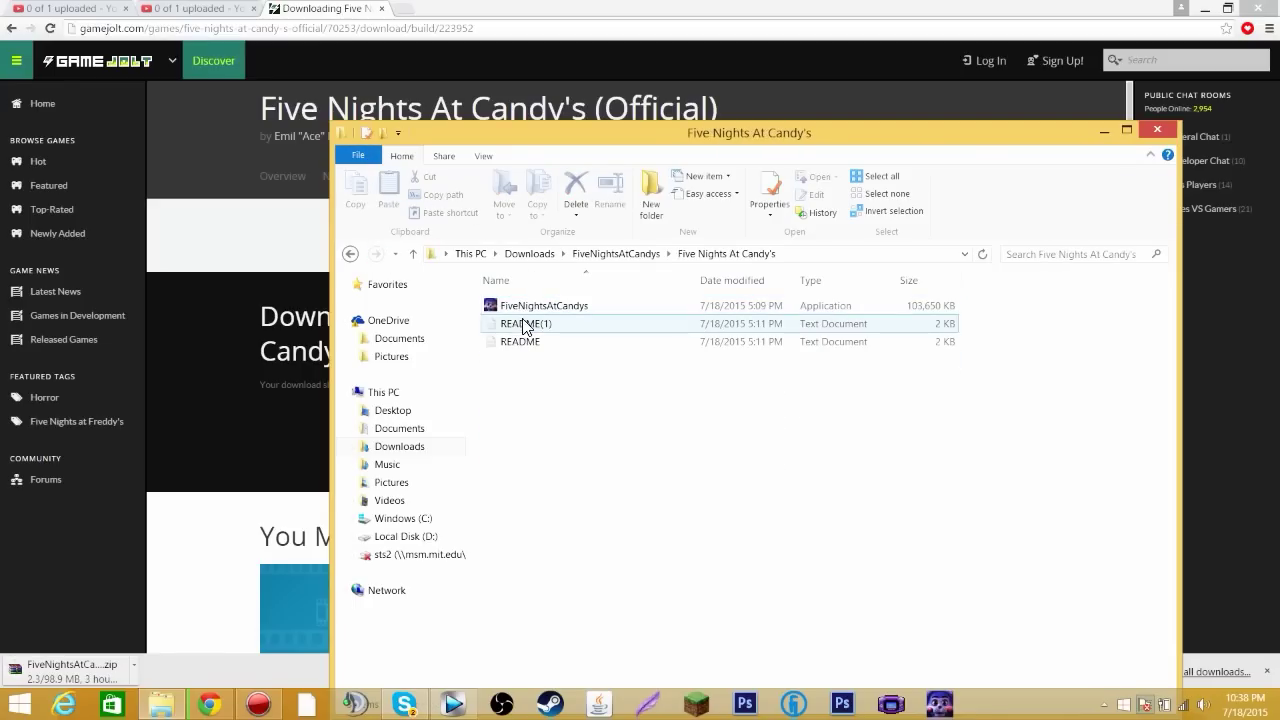
pyautogui.click(350, 253)
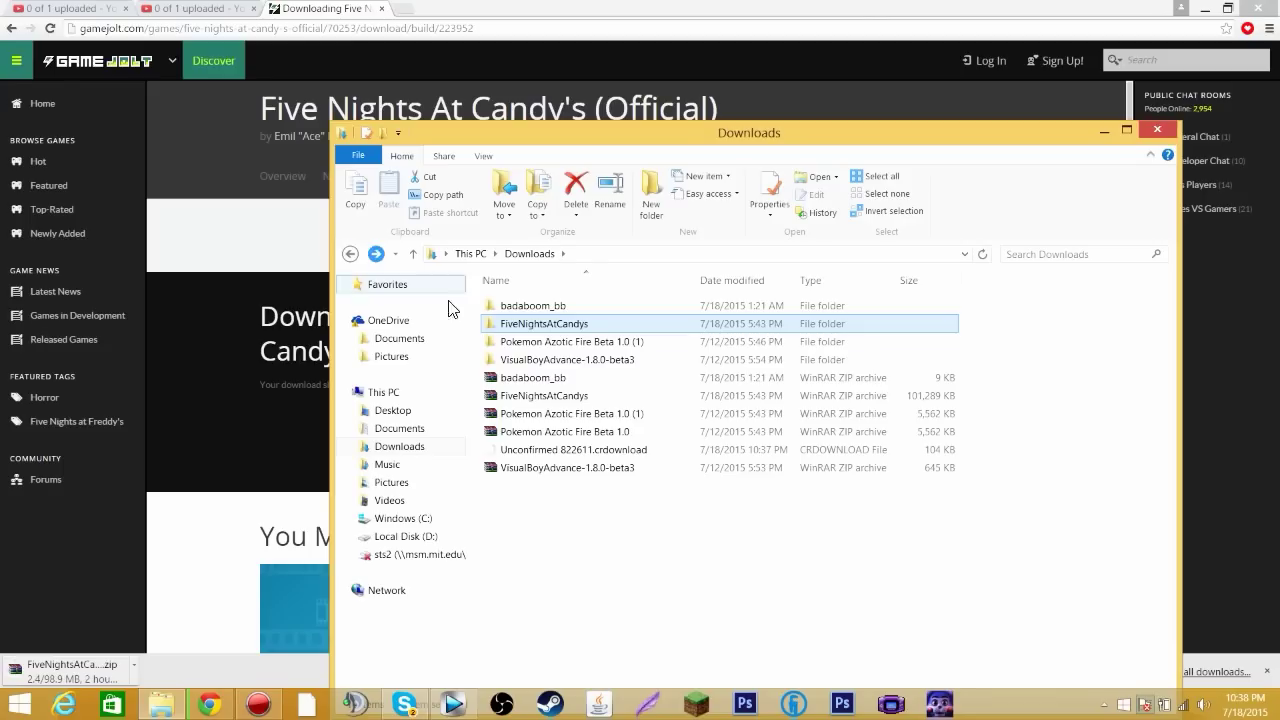
pyautogui.click(548, 396)
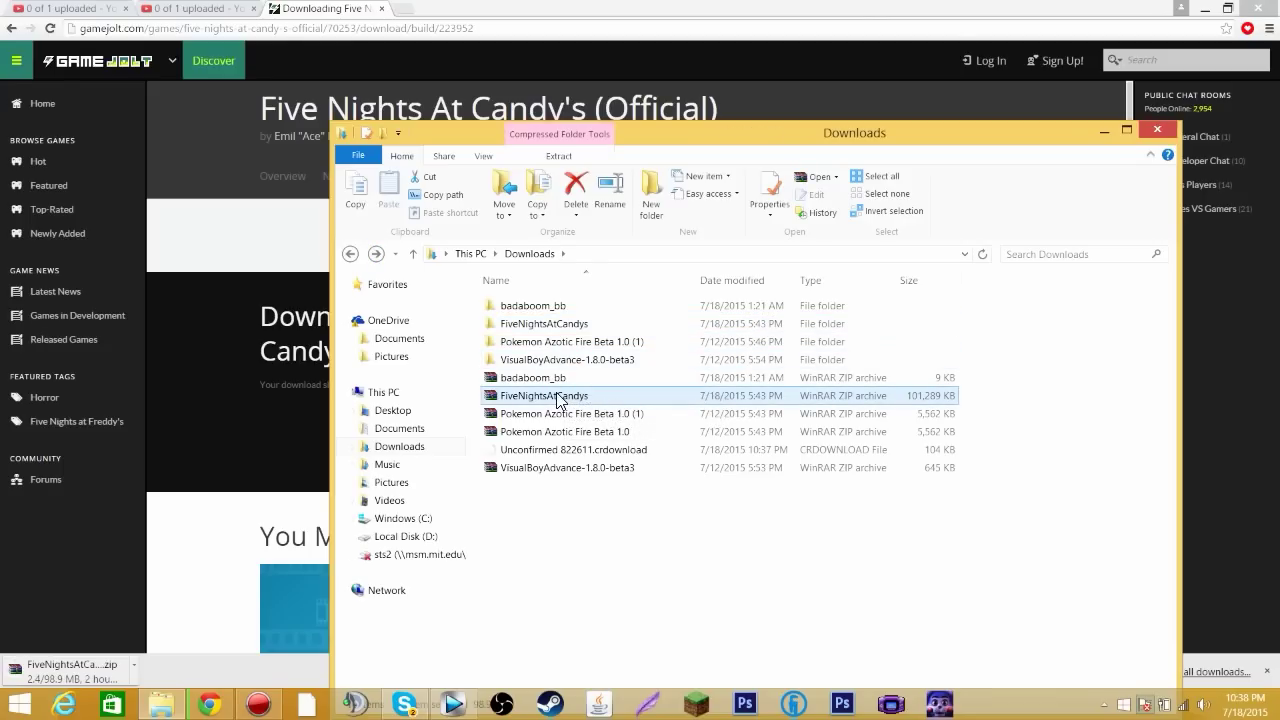
# Step: Launch the FiveNightsAtCandys application from the extracted folder
pyautogui.doubleClick(527, 325)
pyautogui.click(520, 307)
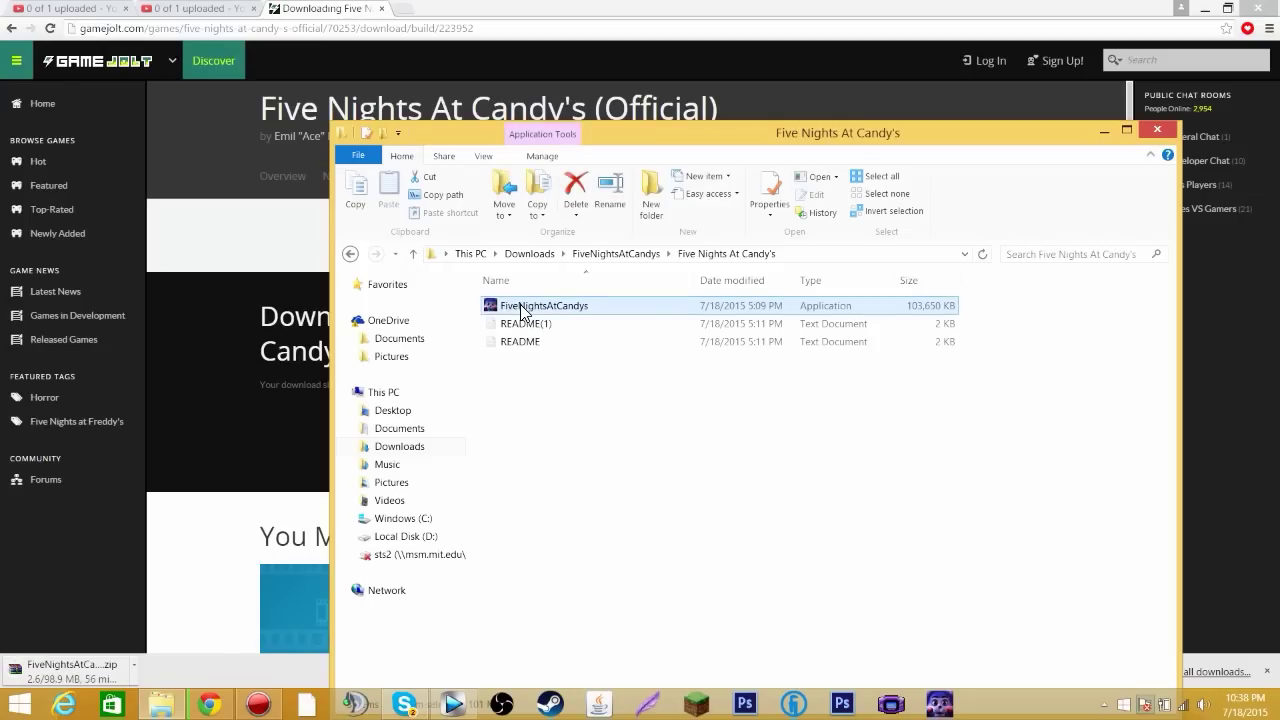
pyautogui.doubleClick(520, 312)
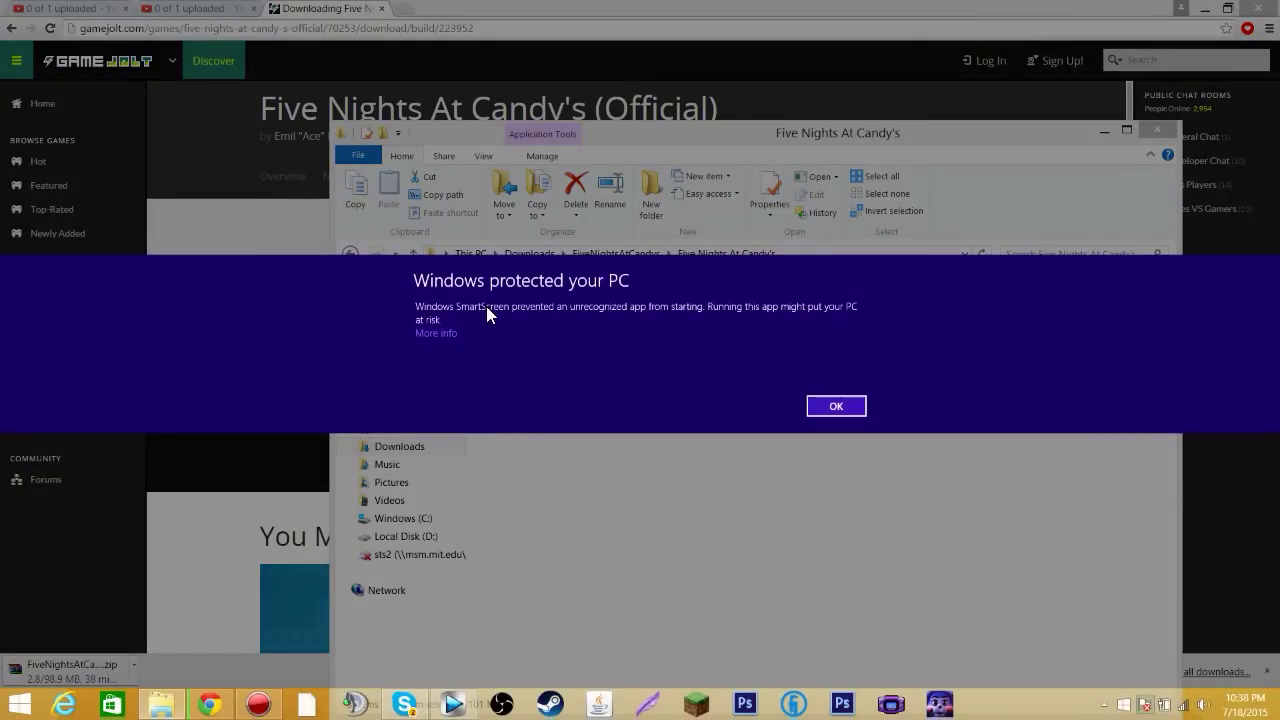
# Step: Use More info and Run anyway in SmartScreen to let FiveNightsAtCandys run
pyautogui.click(420, 334)
pyautogui.click(740, 410)
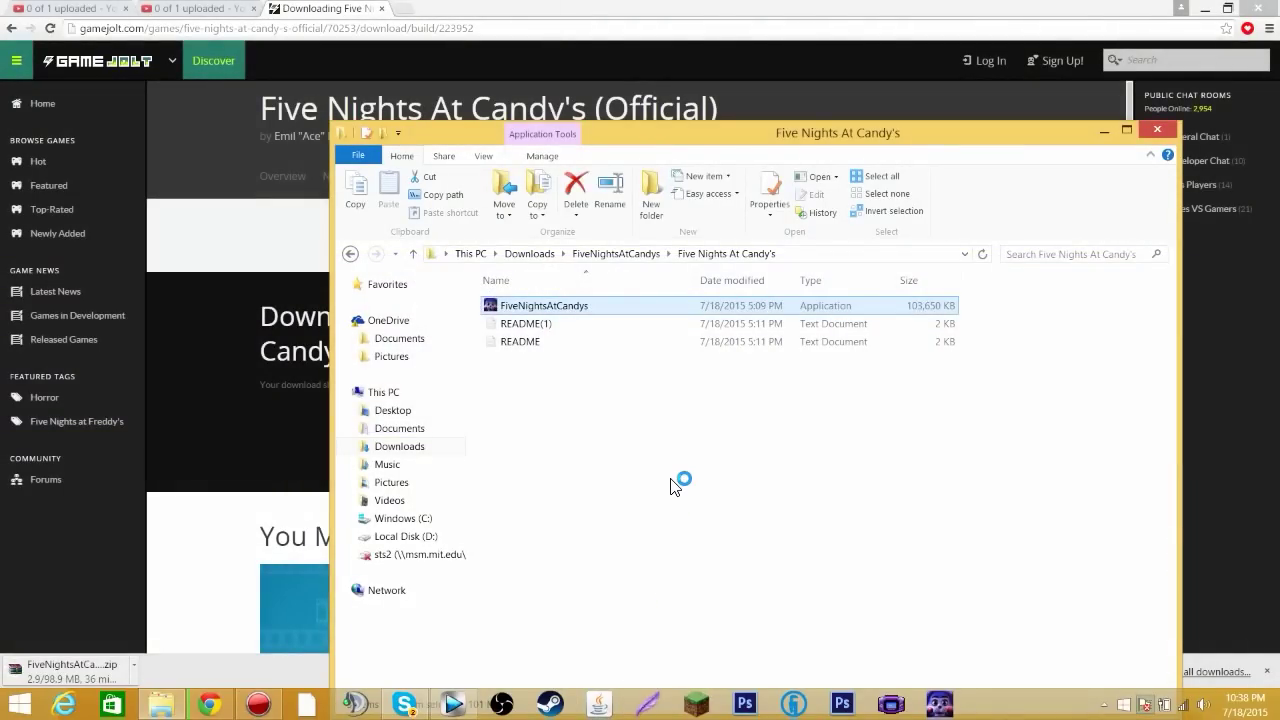